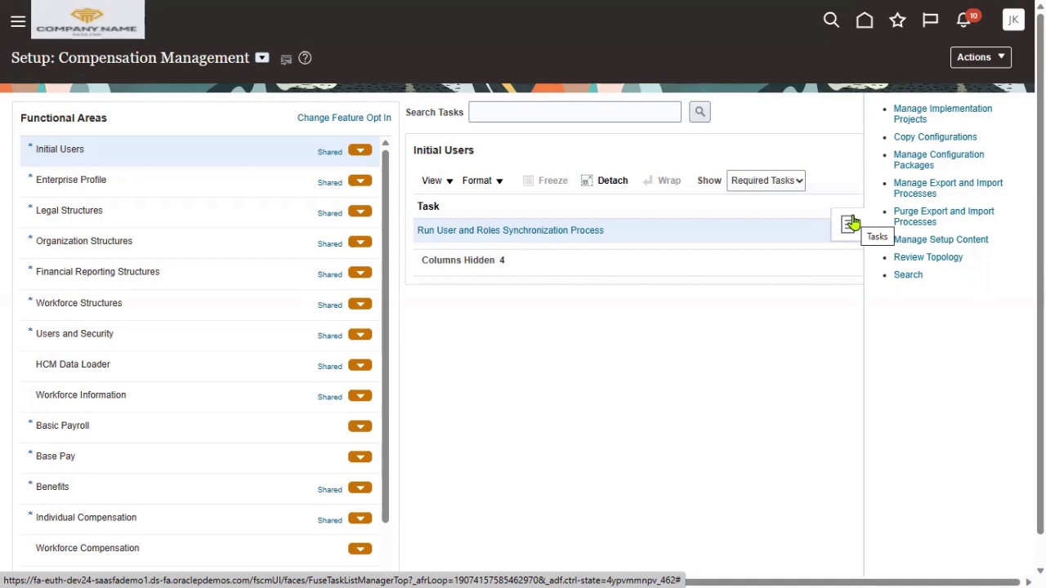
Step: Open Manage Implementation Projects from the right-hand task panel
left_click(923, 116)
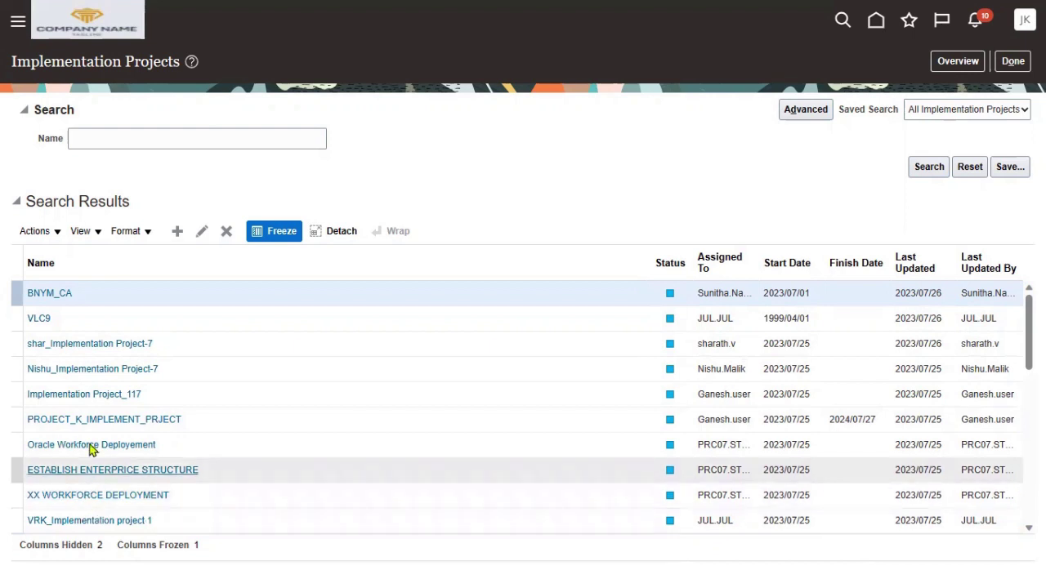
Step: Create a new implementation project, which defaults to the name Implementation Project-7
left_click(178, 233)
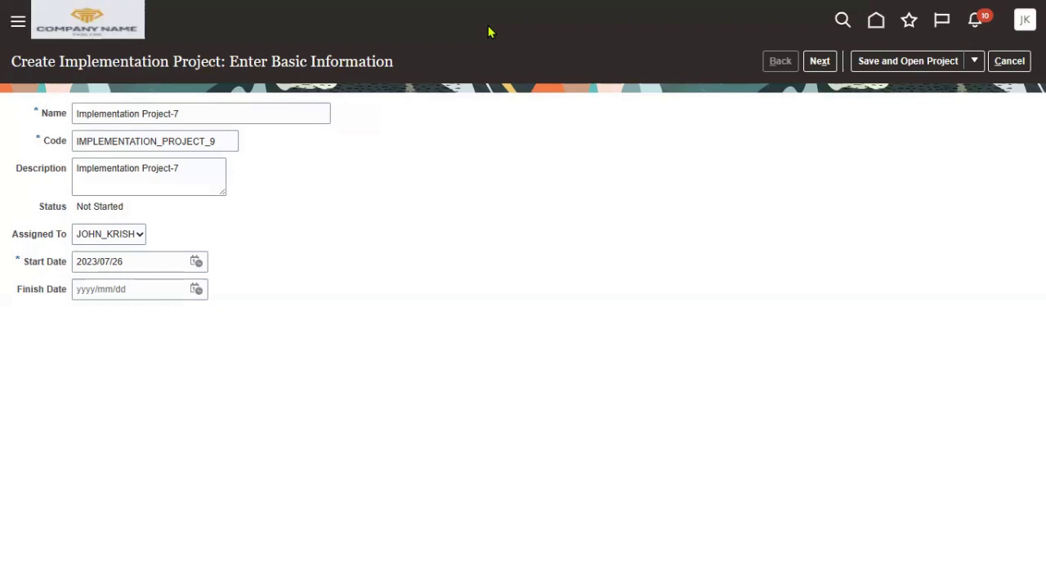
Step: Enter IBM_HCM as the project name and check its duplicate-name error
triple_click(120, 116)
type("IB")
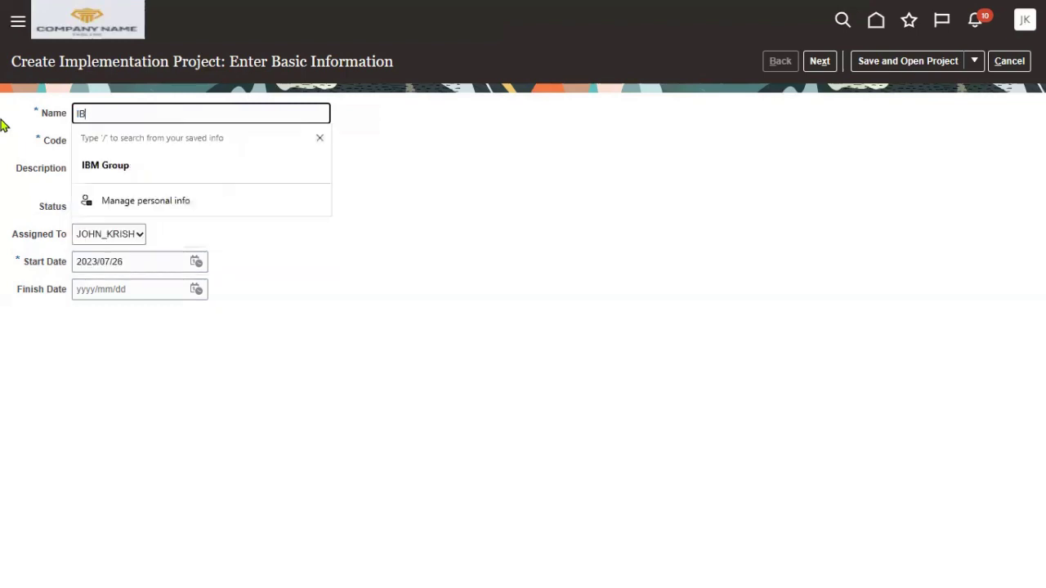
type("M_HCM")
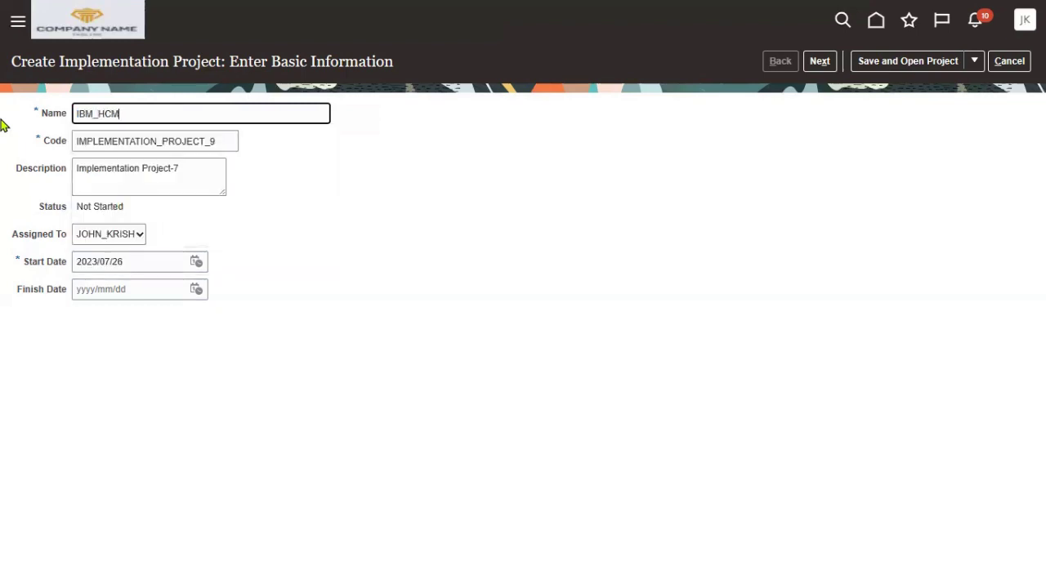
key("Tab")
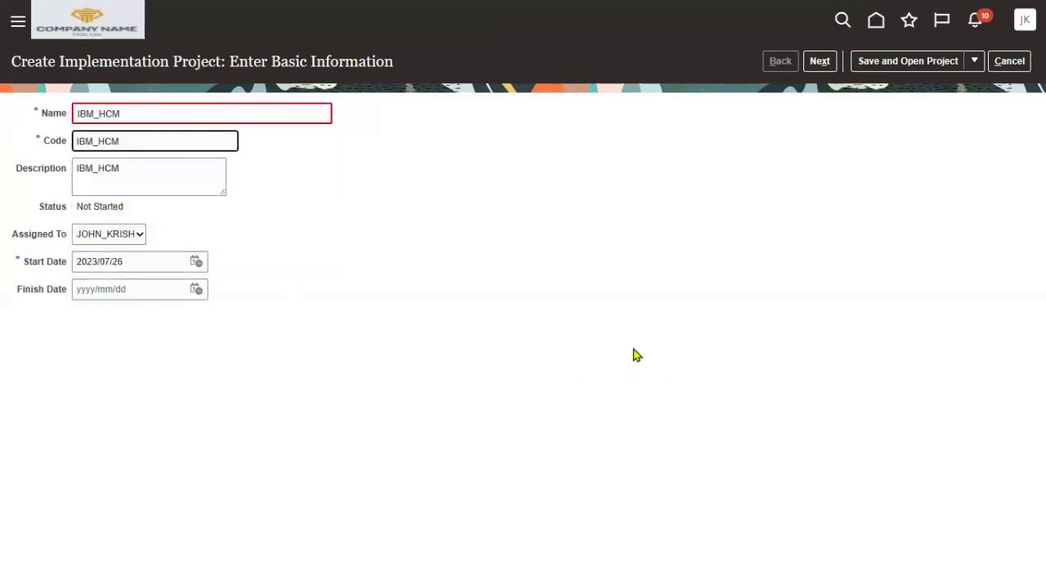
left_click(171, 121)
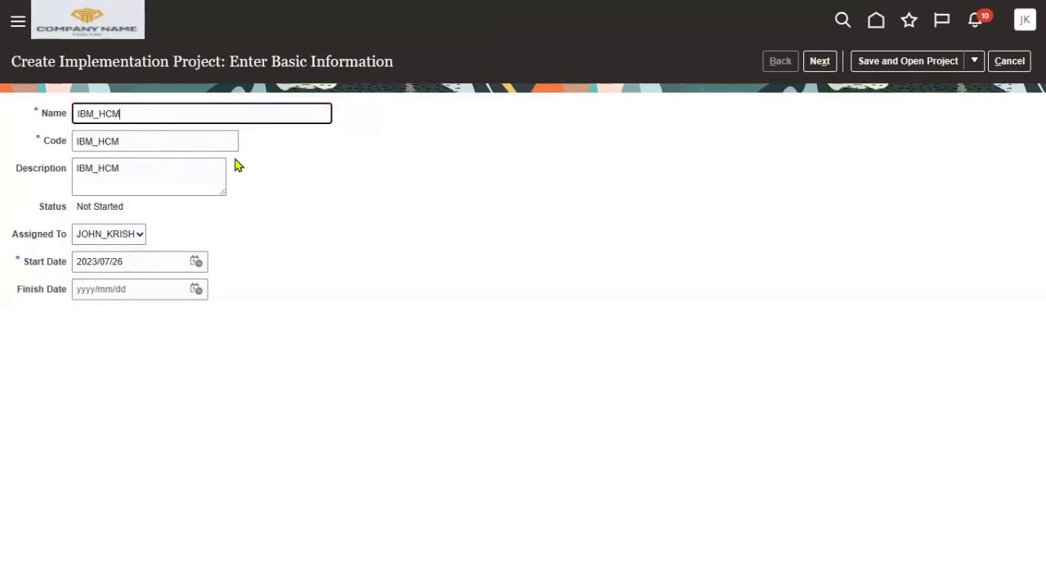
left_click(553, 222)
left_click(161, 106)
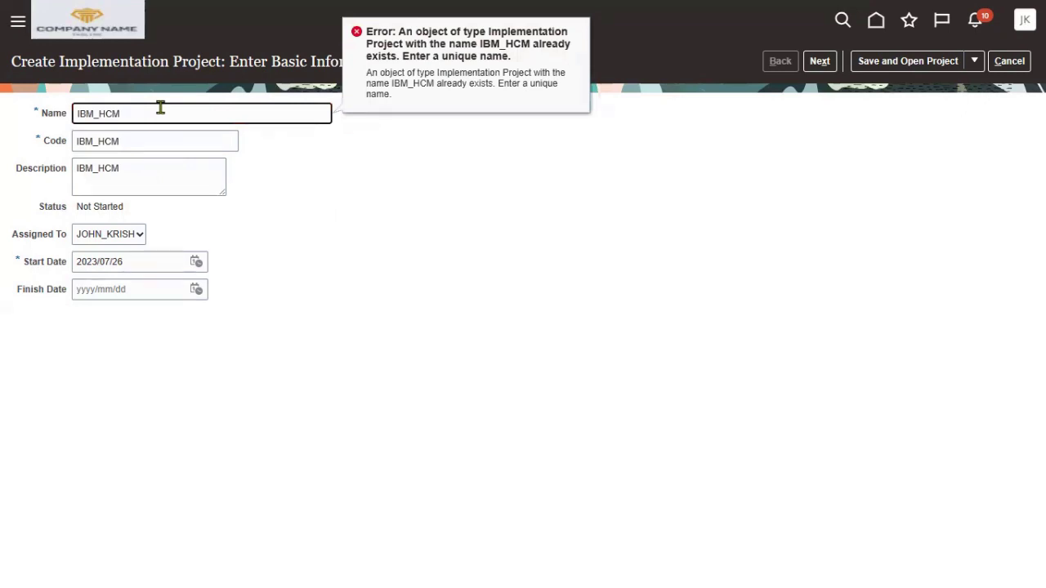
Step: Rename the project ASHOK_LYLAND_HCM and paste the same value into the Code field
key("BackSpace")
key("BackSpace")
key("BackSpace")
key("BackSpace")
key("BackSpace")
key("BackSpace")
key("BackSpace")
type("Ivon")
key("BackSpace")
key("BackSpace")
key("BackSpace")
key("BackSpace")
type("HCL")
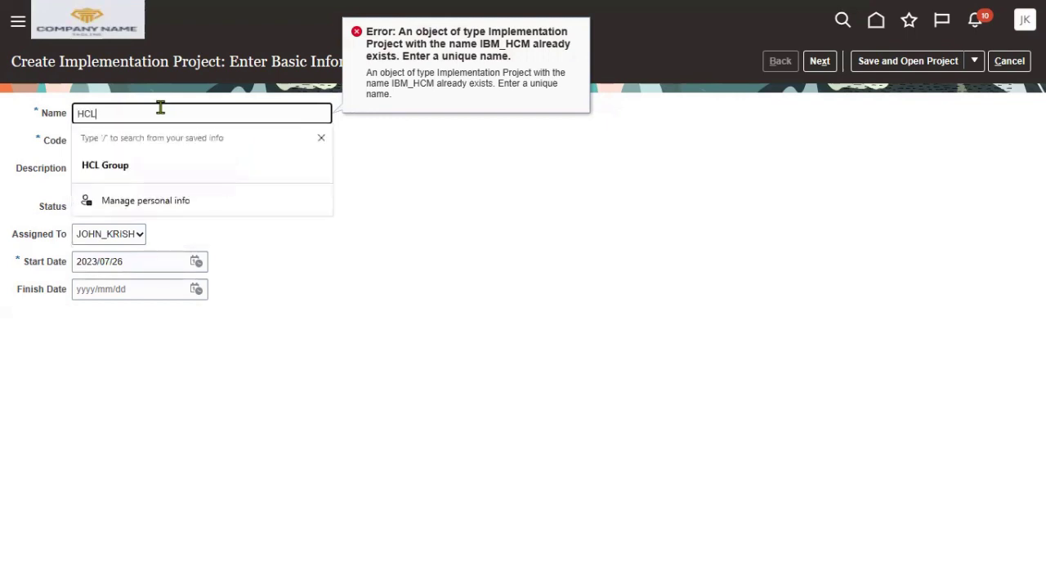
type("_HCM")
key("BackSpace")
key("BackSpace")
key("BackSpace")
key("BackSpace")
key("BackSpace")
key("BackSpace")
key("BackSpace")
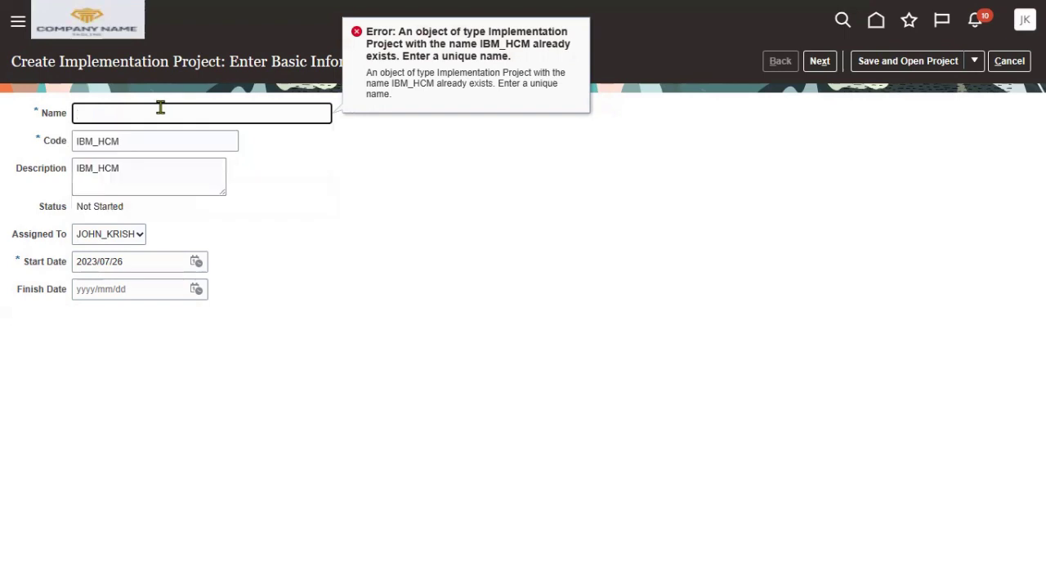
type("ASHOK_LYLAND_HCM")
key("Tab")
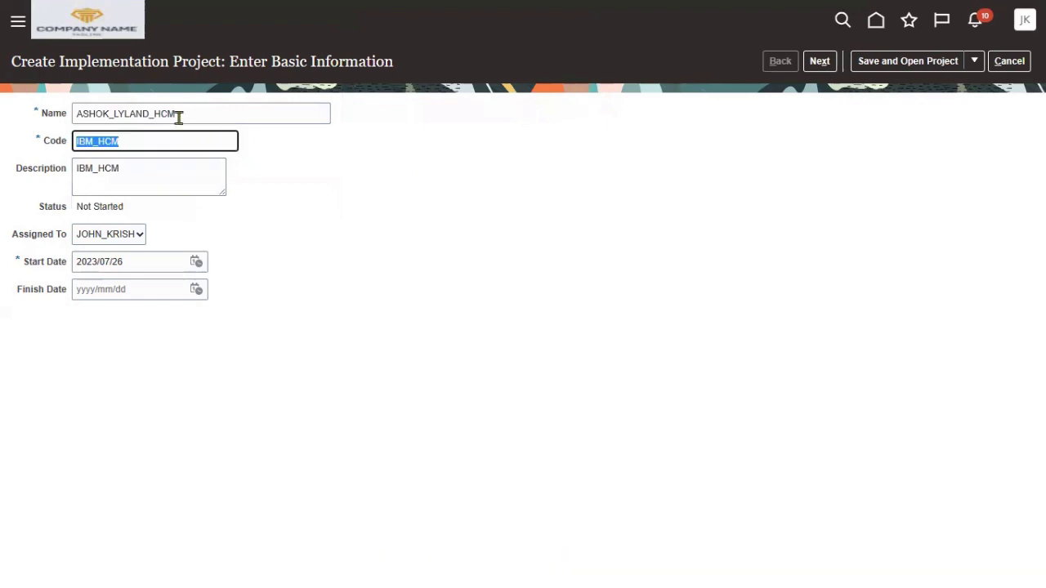
left_click_drag(179, 118, 74, 121)
key("ctrl+c")
key("Tab")
key("ctrl+v")
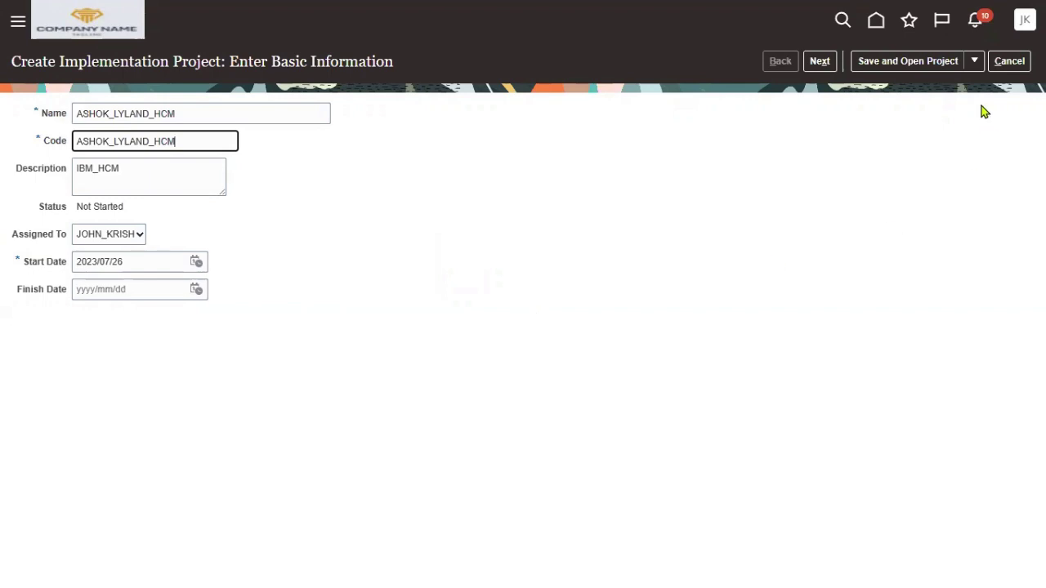
left_click(816, 65)
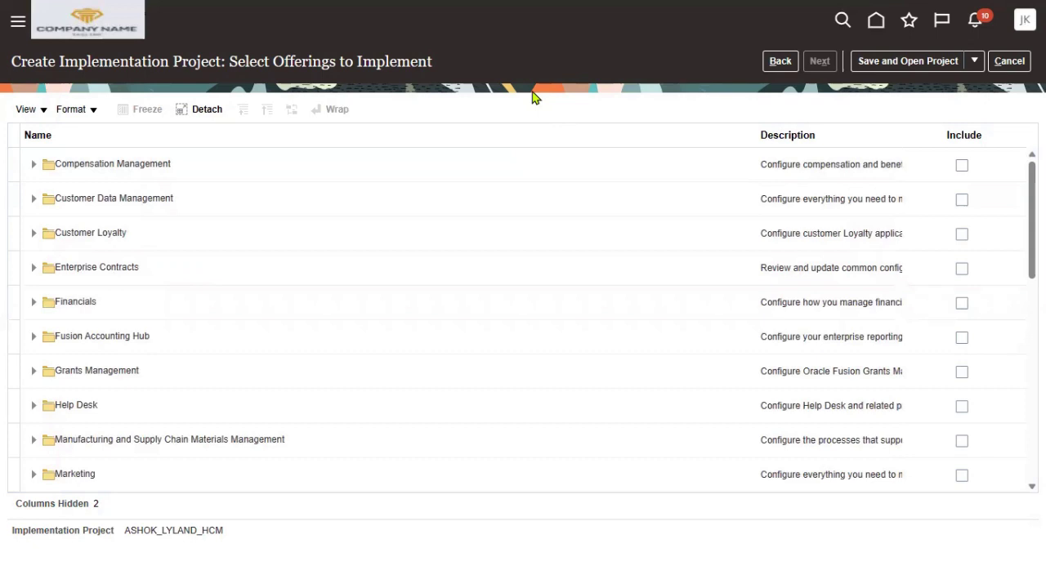
triple_click(128, 166)
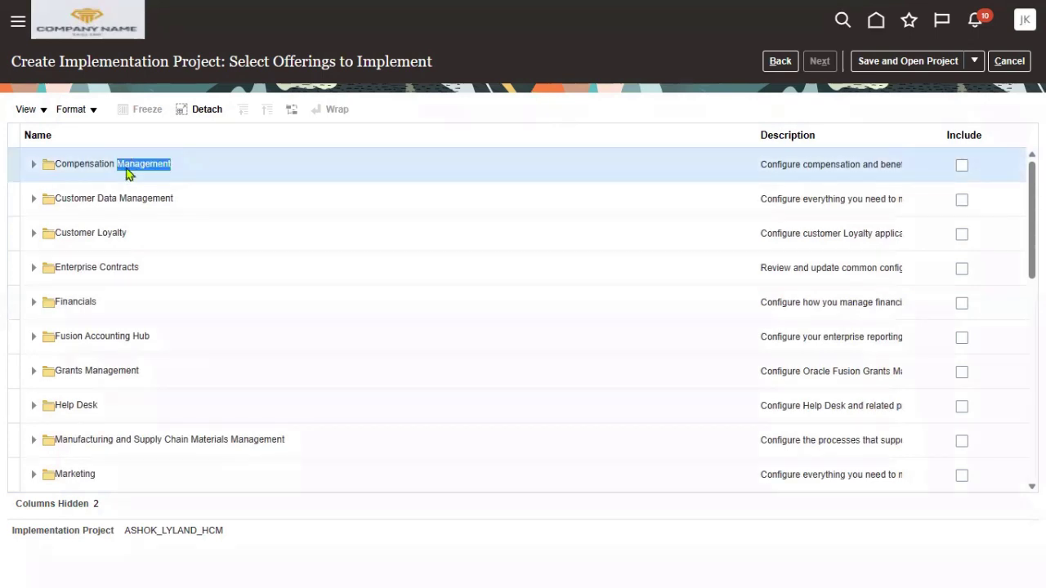
left_click_drag(1032, 237, 1010, 499)
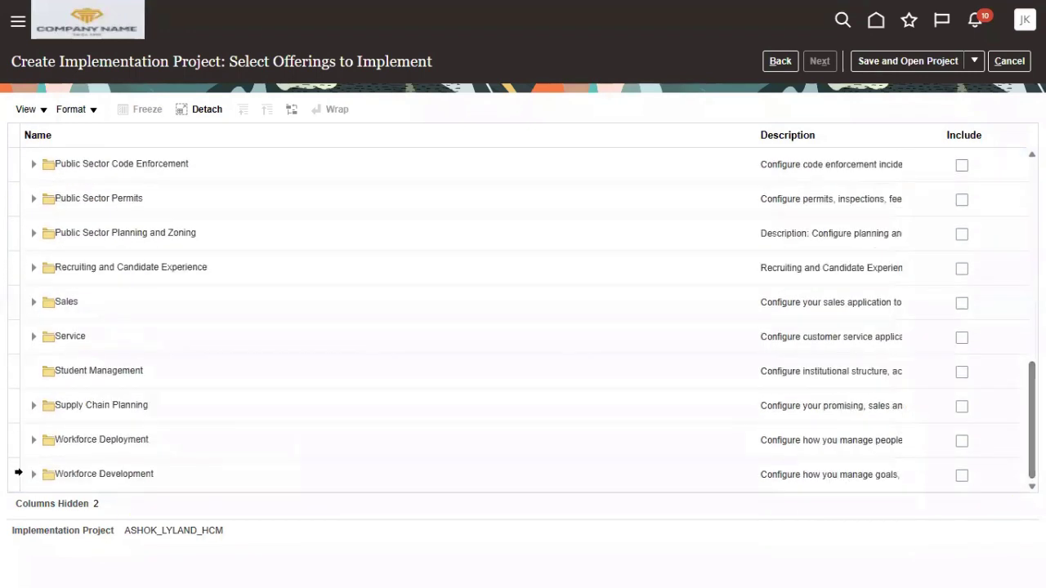
triple_click(114, 441)
left_click(123, 471)
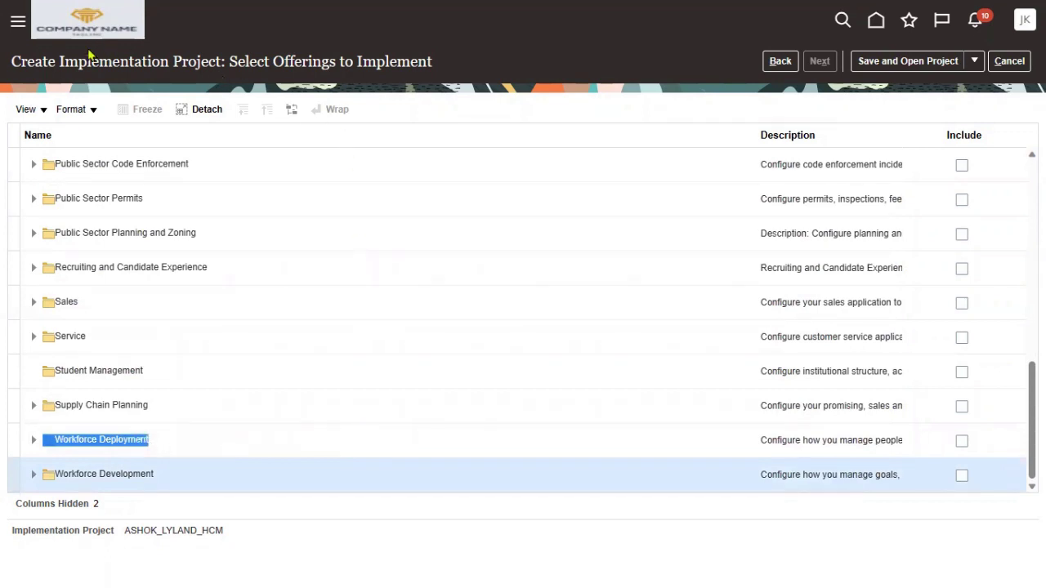
left_click_drag(59, 61, 336, 69)
left_click(282, 70)
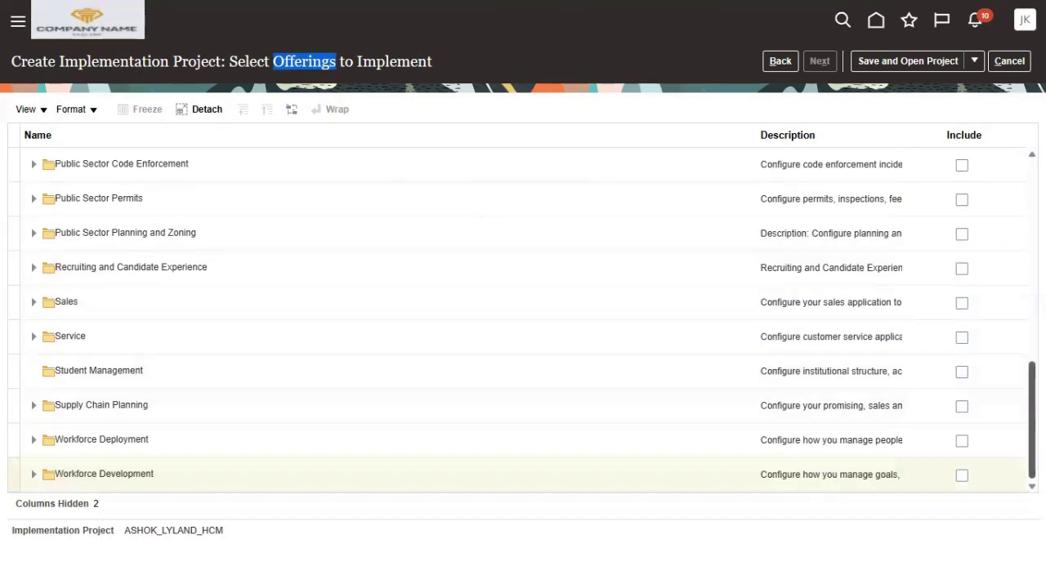
scroll(1031, 409, "up", 3)
scroll(523, 319, "up", 5)
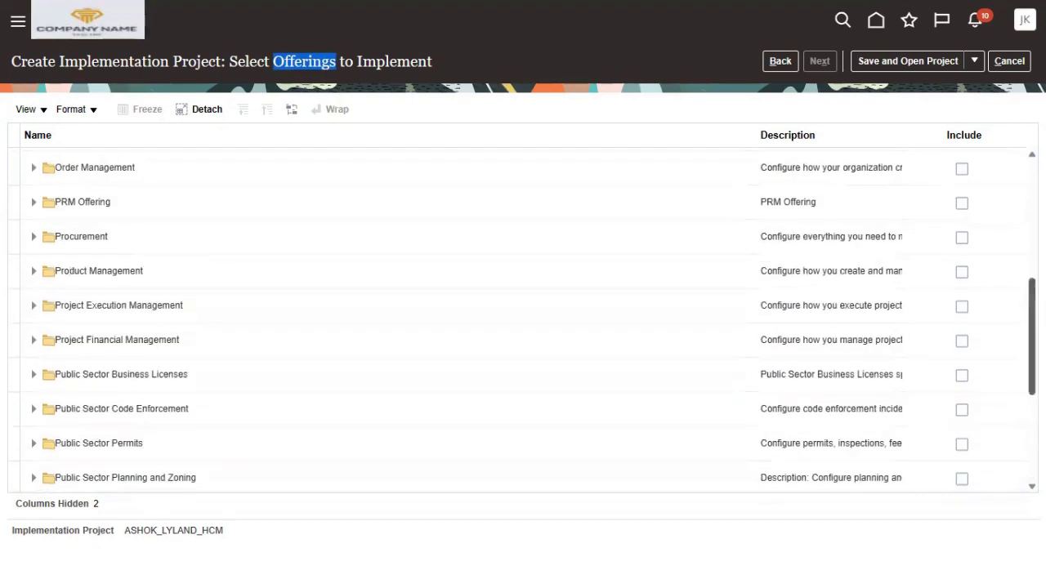
scroll(1008, 485, "down", 10)
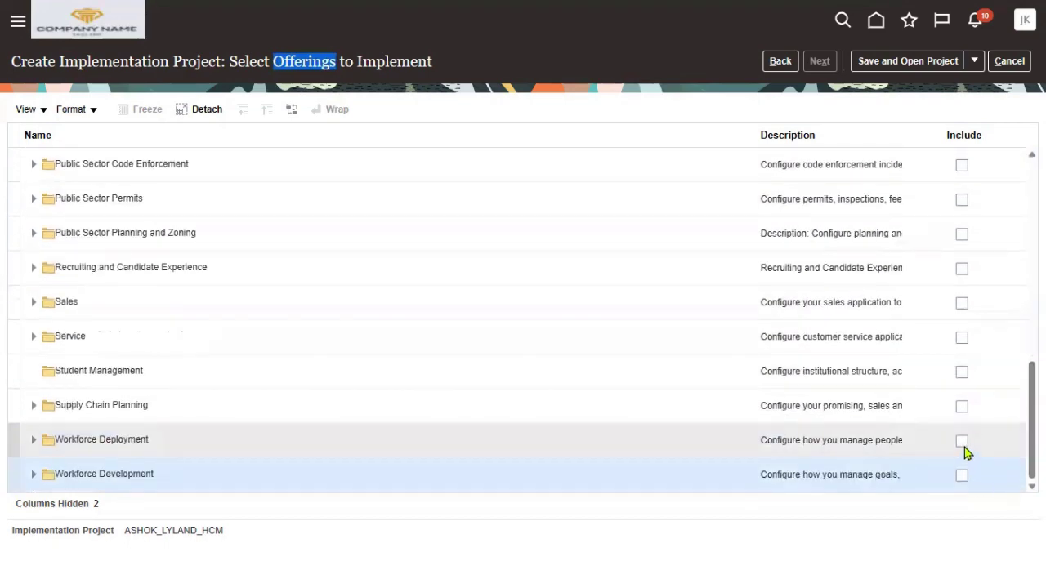
Step: Tick Include for the Workforce Deployment offering and for its Payroll feature
left_click(961, 442)
left_click(961, 442)
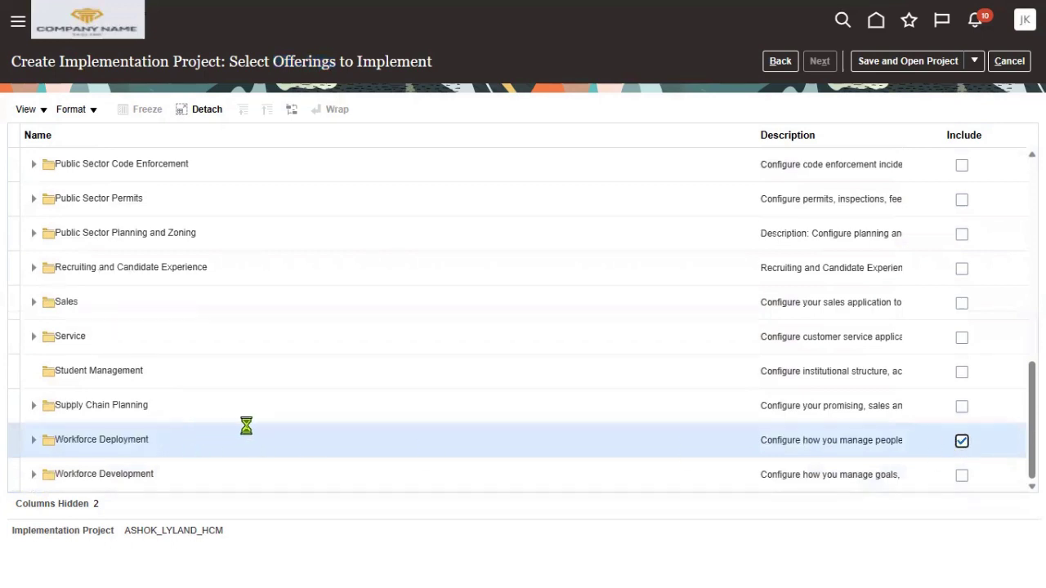
scroll(380, 451, "down", 4)
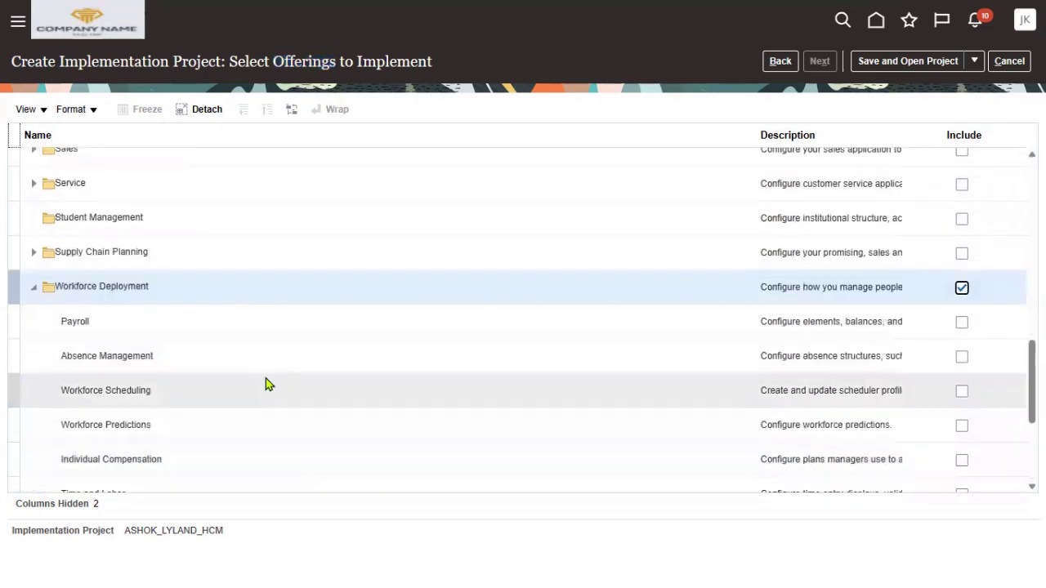
left_click(227, 322)
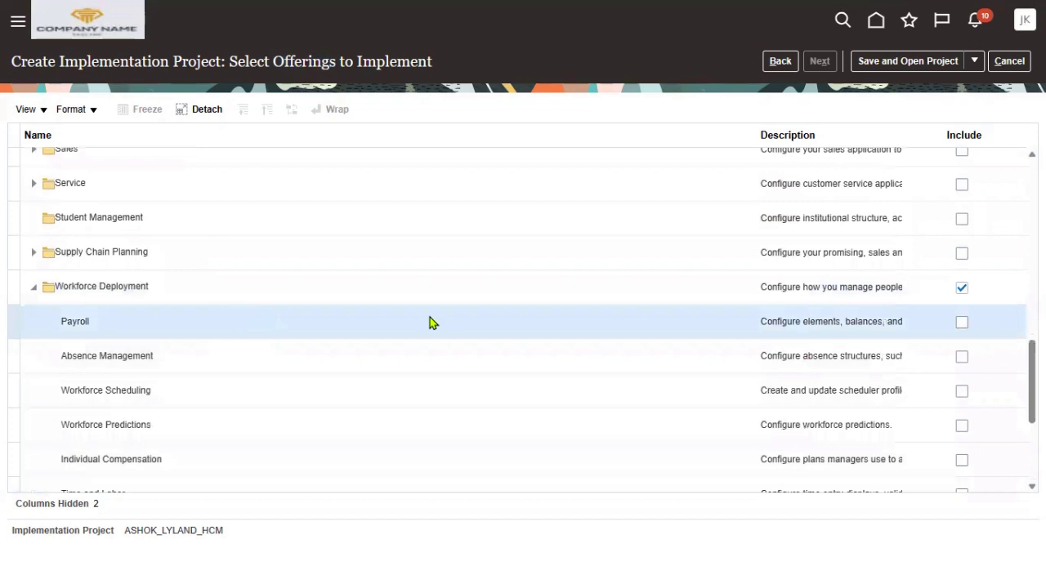
left_click(962, 323)
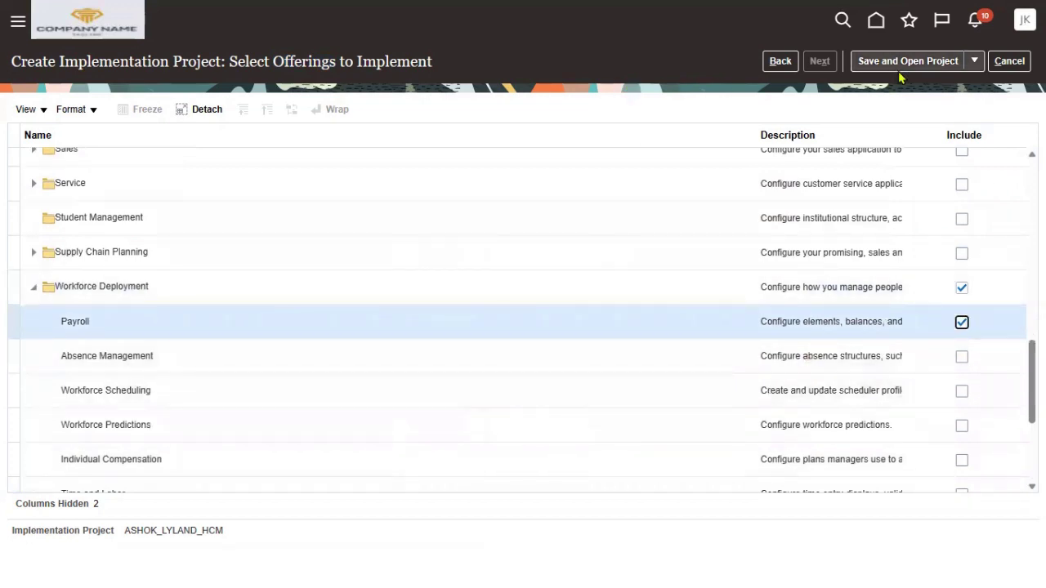
Step: Save and open ASHOK_LYLAND_HCM, reviewing its name, 2023/07/26 start date and Finish Date
left_click(927, 63)
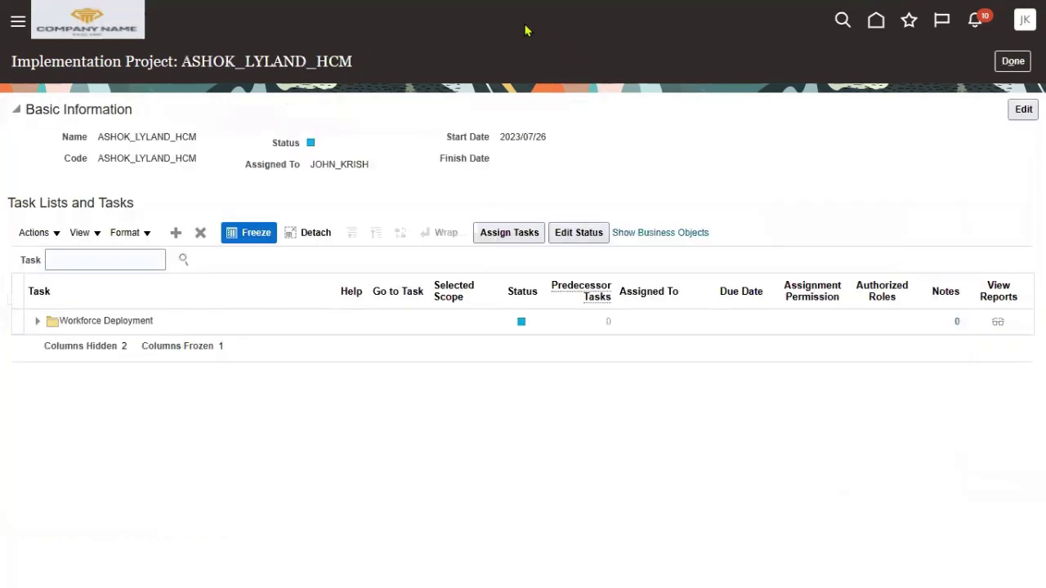
left_click_drag(266, 95, 349, 75)
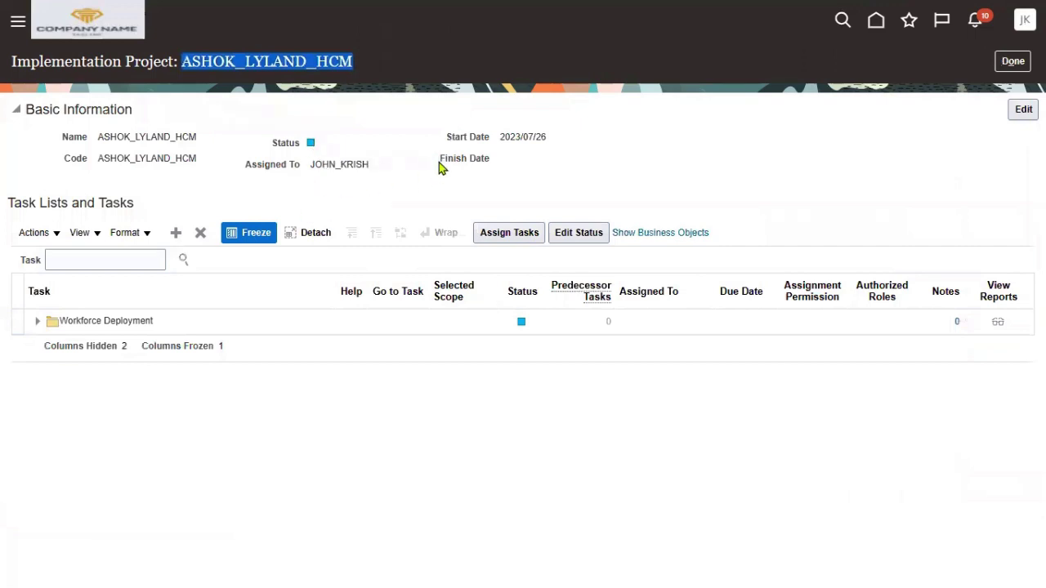
left_click_drag(500, 136, 563, 143)
left_click_drag(440, 159, 493, 163)
left_click(450, 200)
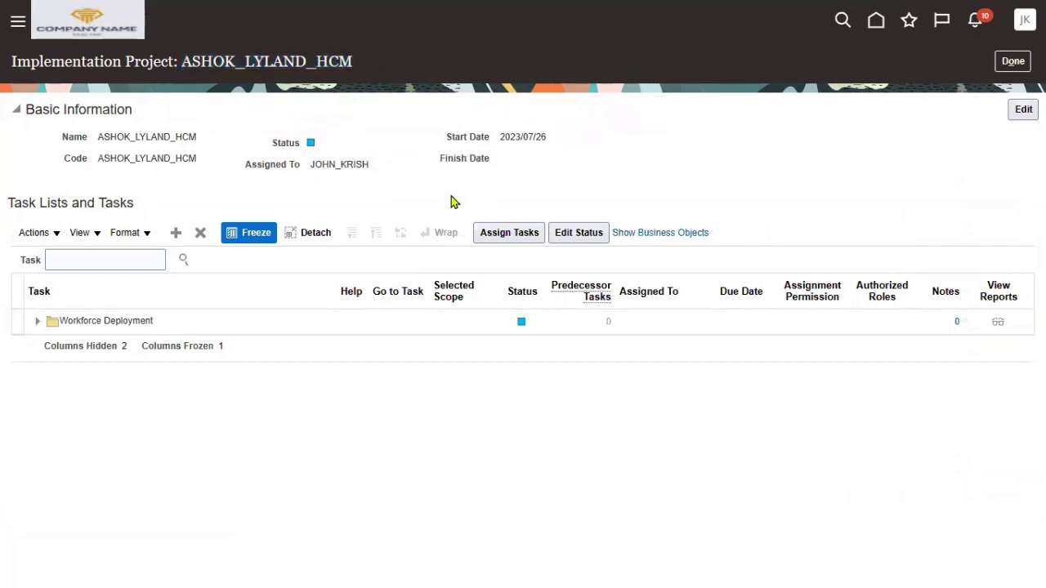
left_click(36, 323)
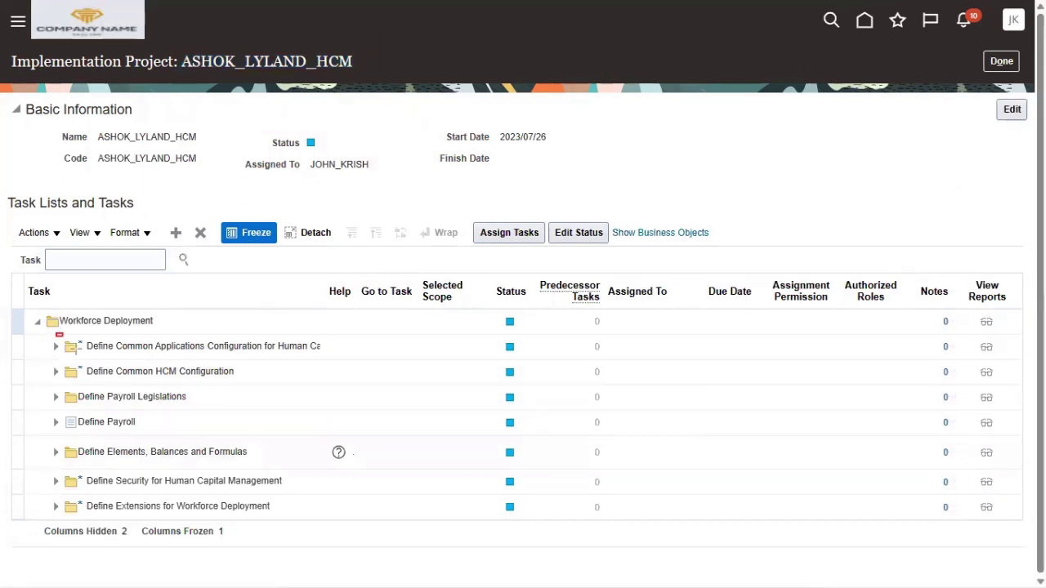
mouse_move(56, 331)
left_mouse_down()
mouse_move(120, 378)
mouse_move(340, 380)
left_mouse_up()
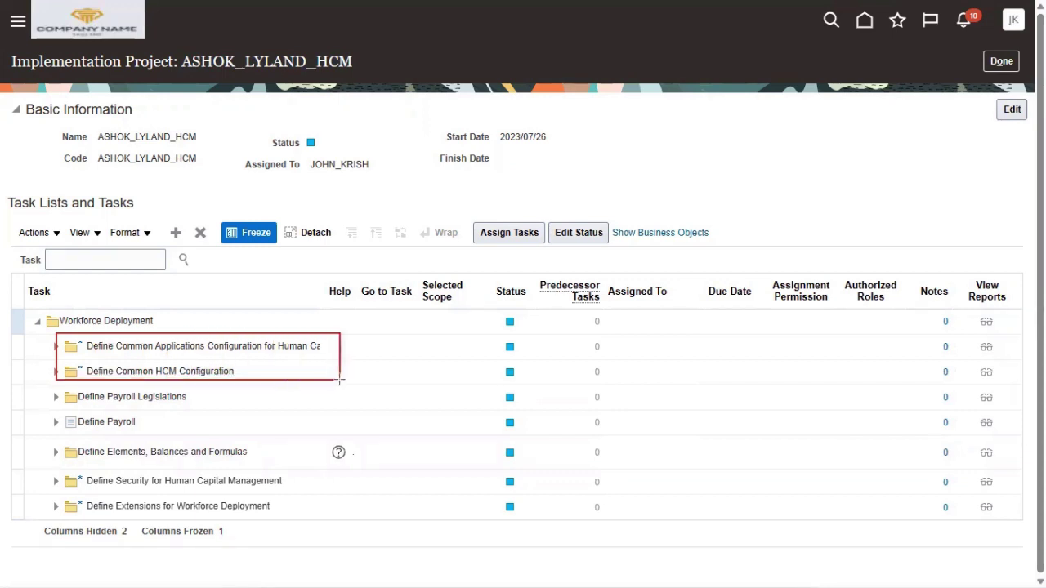
mouse_move(49, 389)
left_mouse_down()
mouse_move(101, 407)
mouse_move(269, 427)
mouse_move(375, 459)
left_mouse_up()
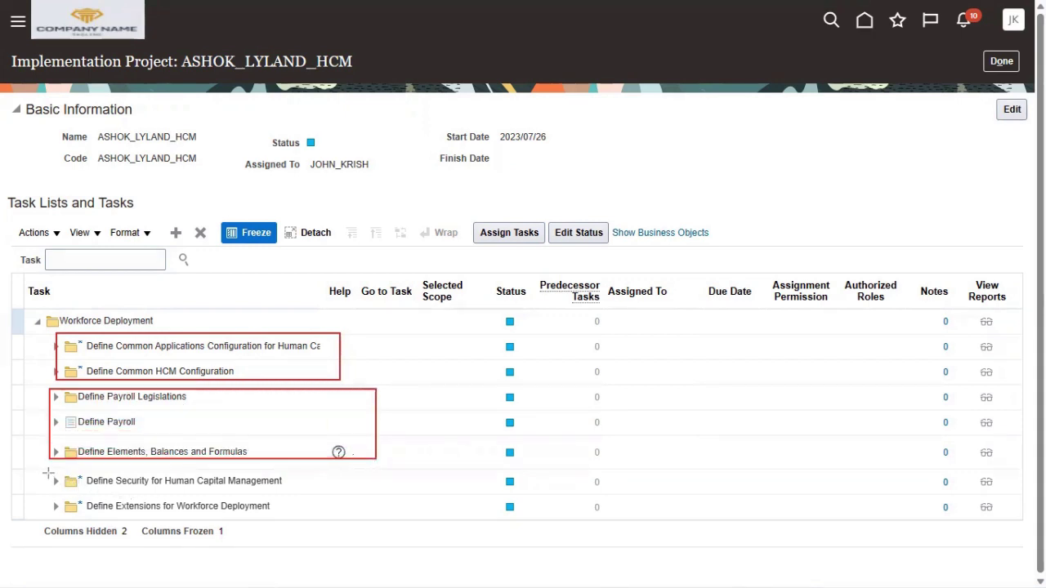
left_click_drag(43, 470, 303, 522)
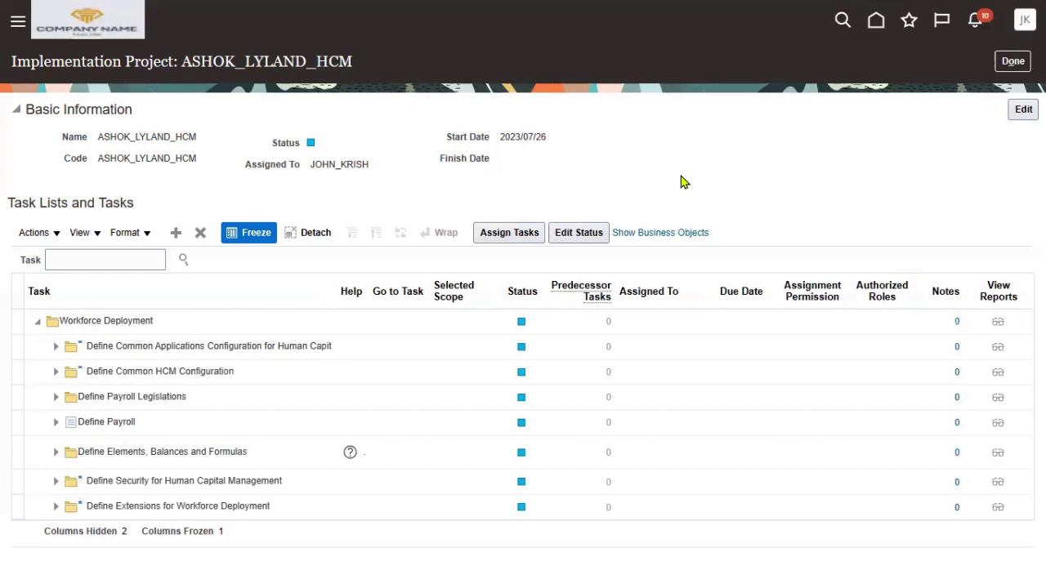
Step: Finish with the project and open the Compensation Management setup overview
left_click(1013, 62)
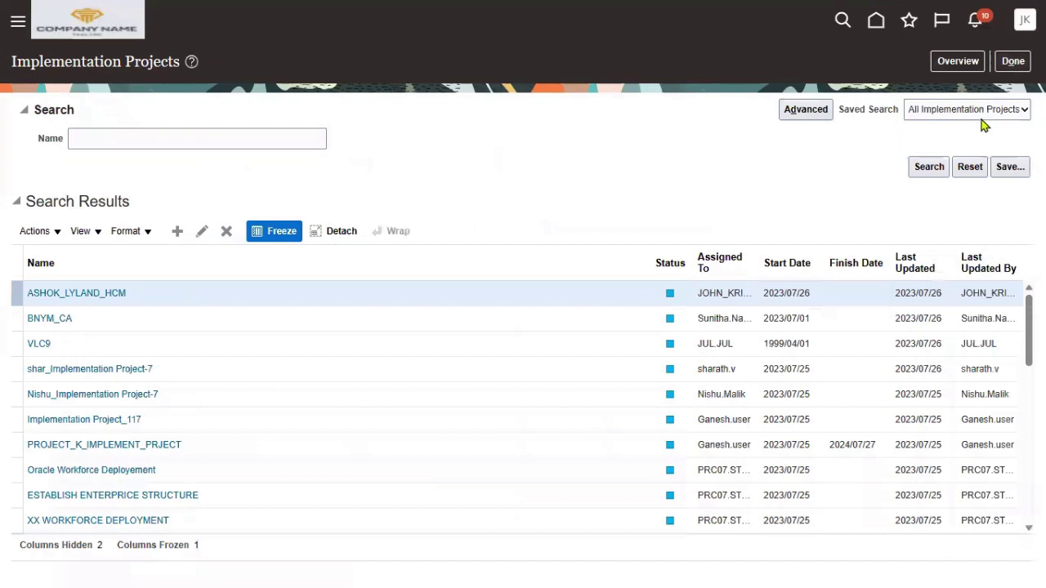
left_click(964, 65)
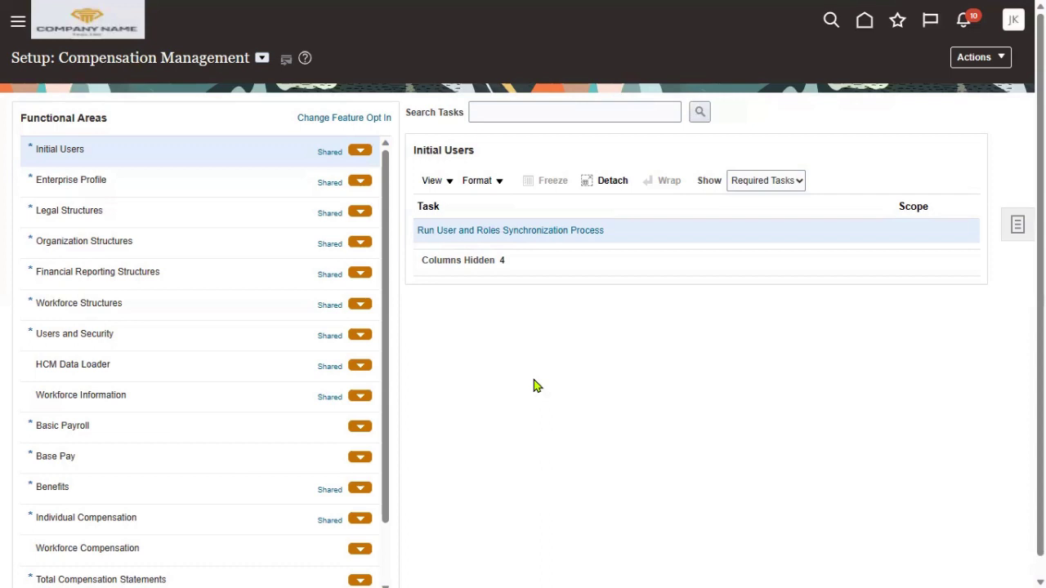
left_click(1018, 236)
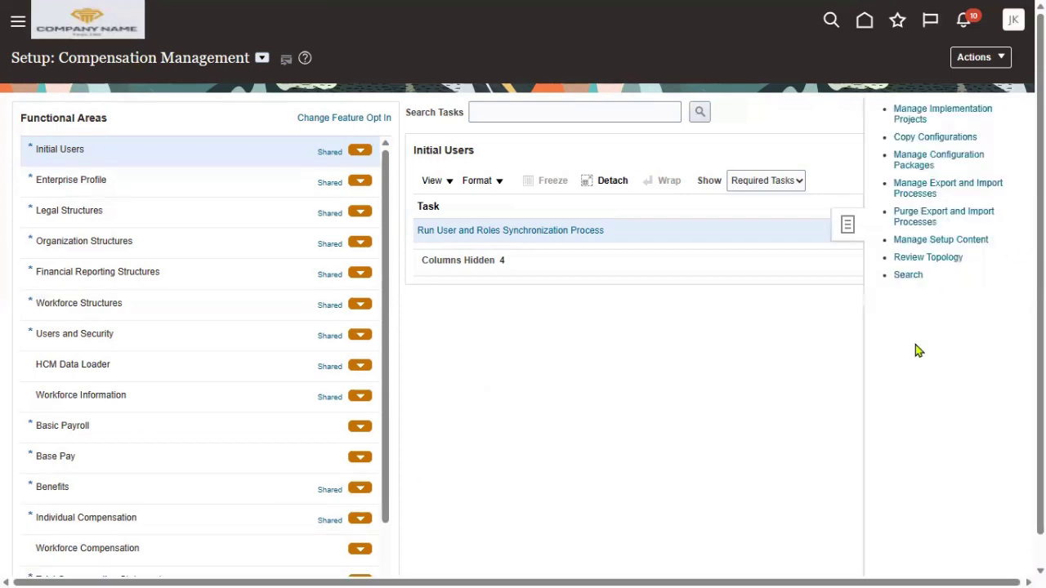
left_click(928, 192)
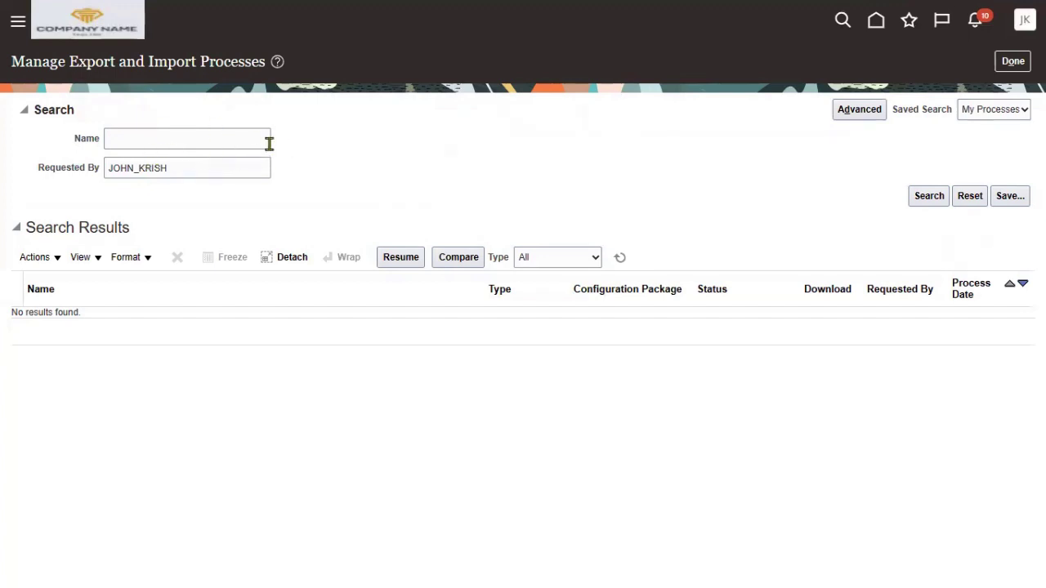
left_click(1013, 61)
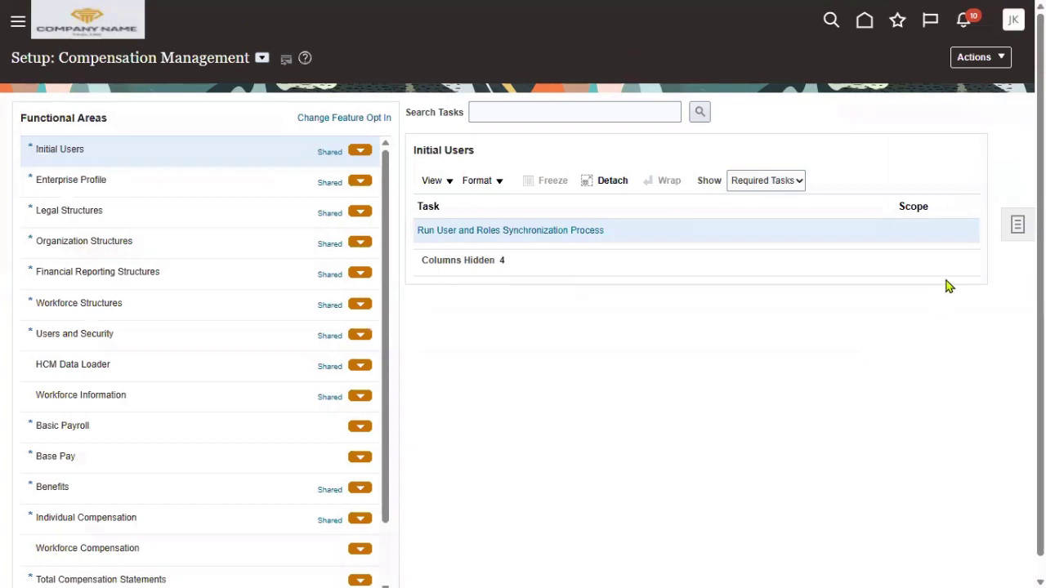
Step: Open Review Topology from the Setup and Maintenance tasks panel
left_click(1017, 228)
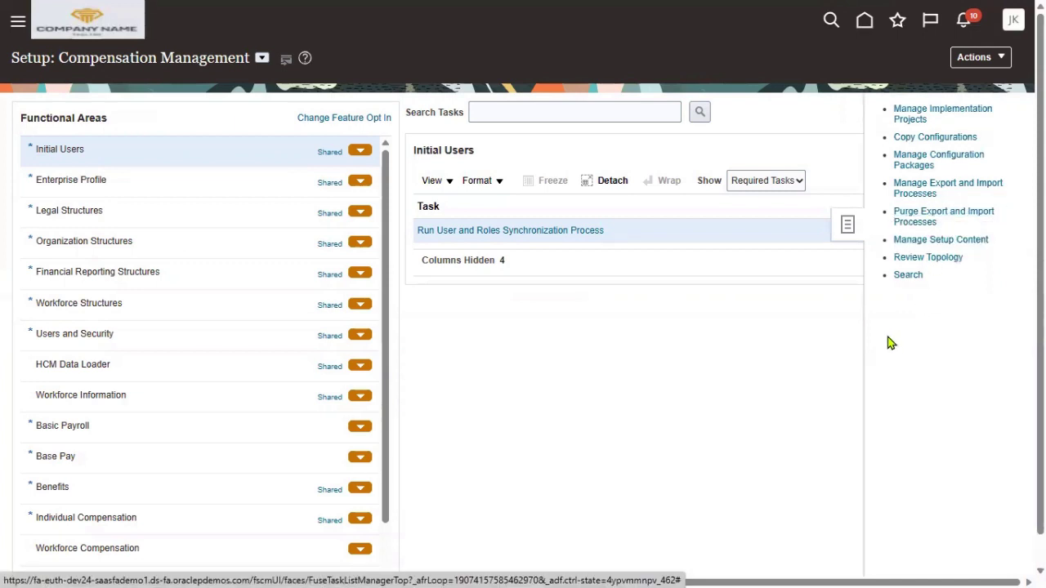
left_click(921, 259)
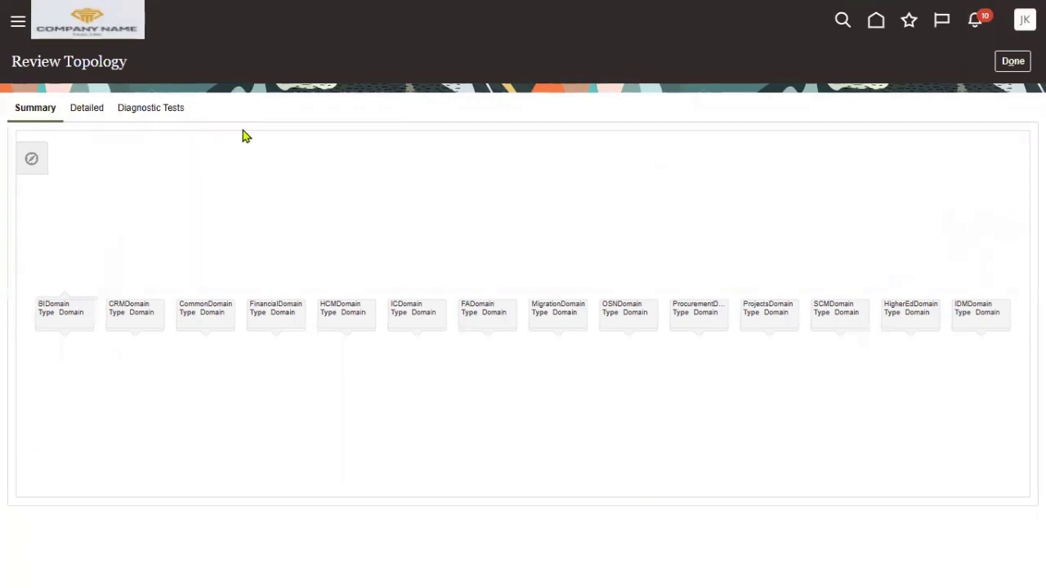
Step: Switch Review Topology to its Diagnostic Tests tab
left_click(136, 107)
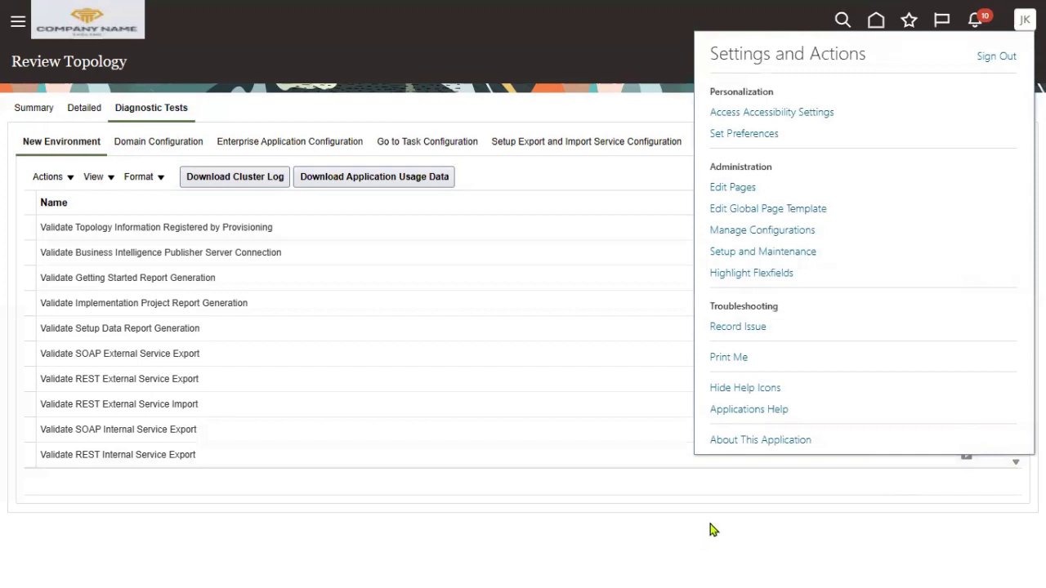
Step: Dismiss the Settings and Actions menu to reveal the New Environment diagnostic tests
left_click(690, 531)
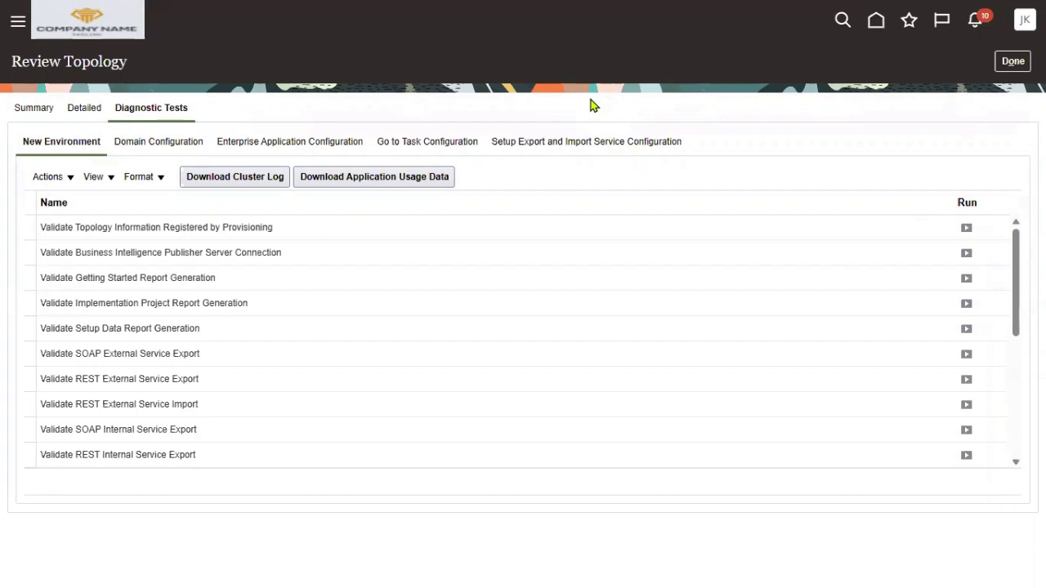
Step: View the Setup Export and Import Service Configuration tests, then close Review Topology
left_click_drag(12, 61, 104, 61)
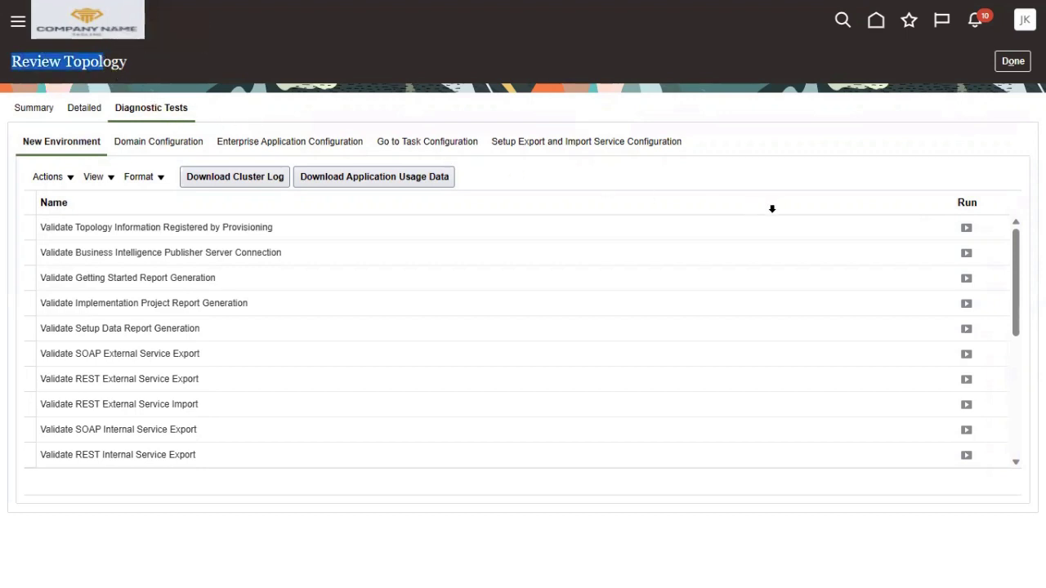
left_click(588, 147)
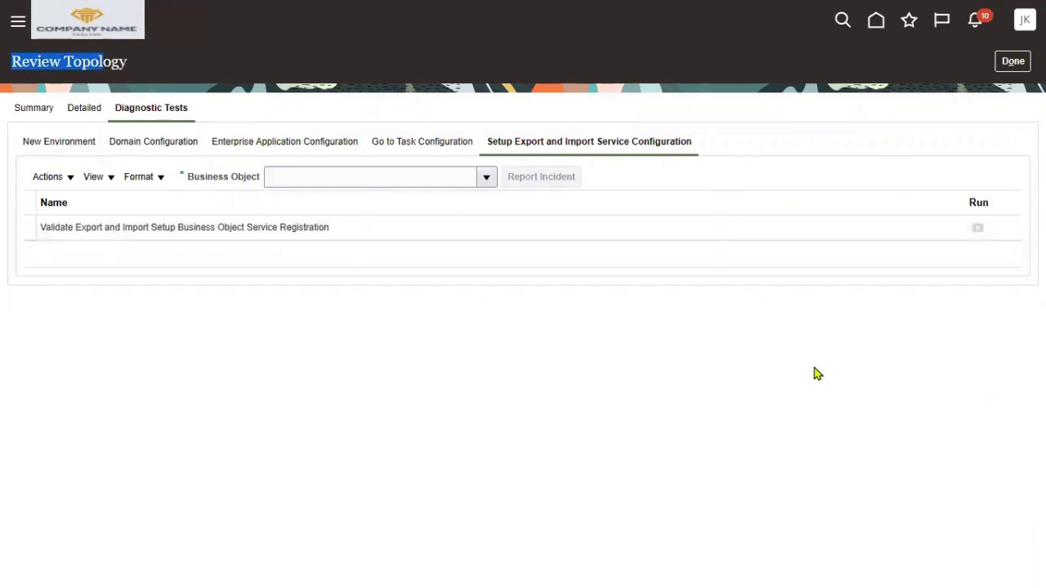
left_click(1013, 61)
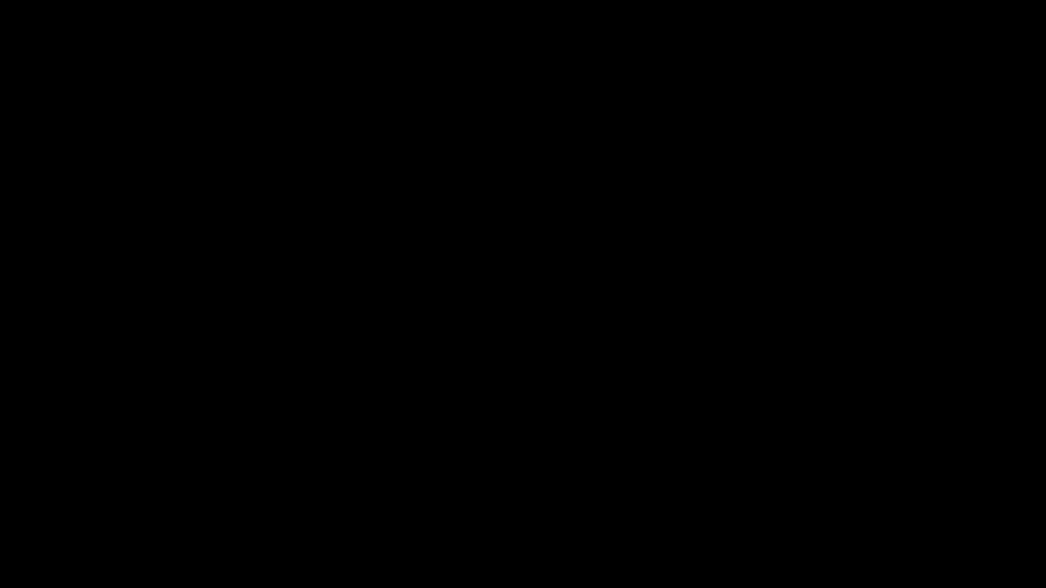